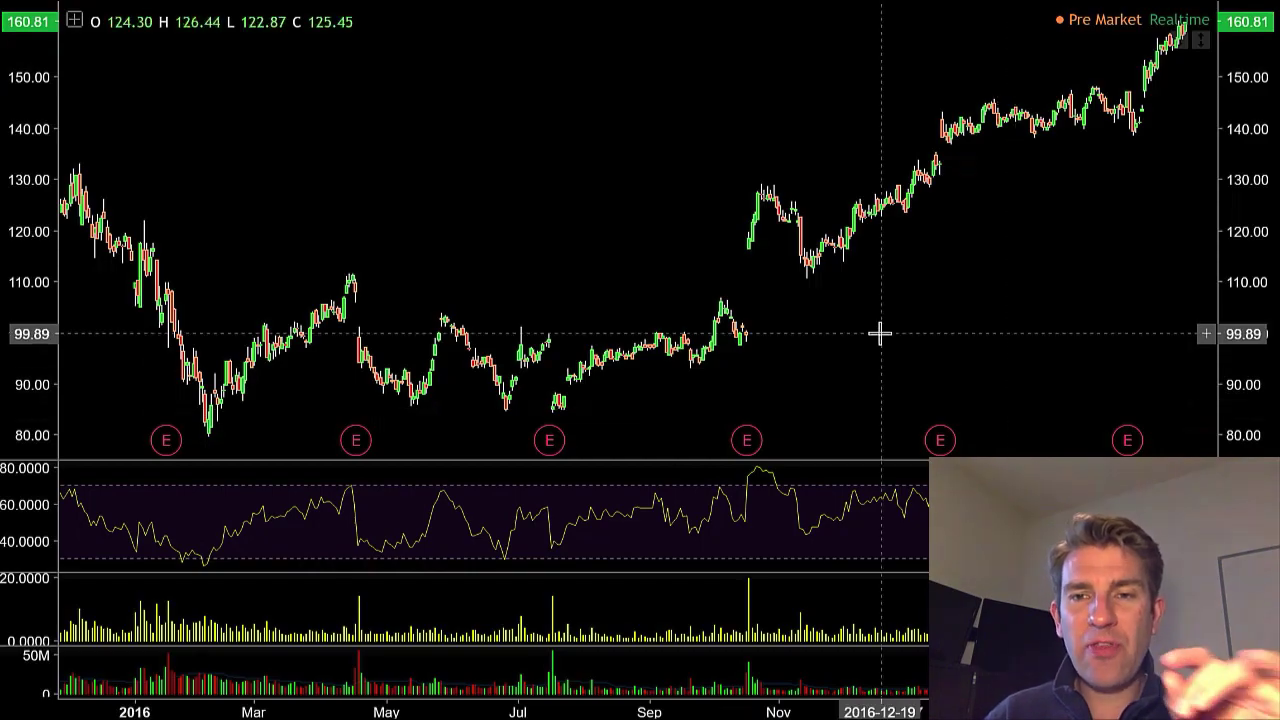
Step: Zoom in on the candlestick chart so the time axis spans July 2016 to 2017
scroll(958, 316, "up", 3)
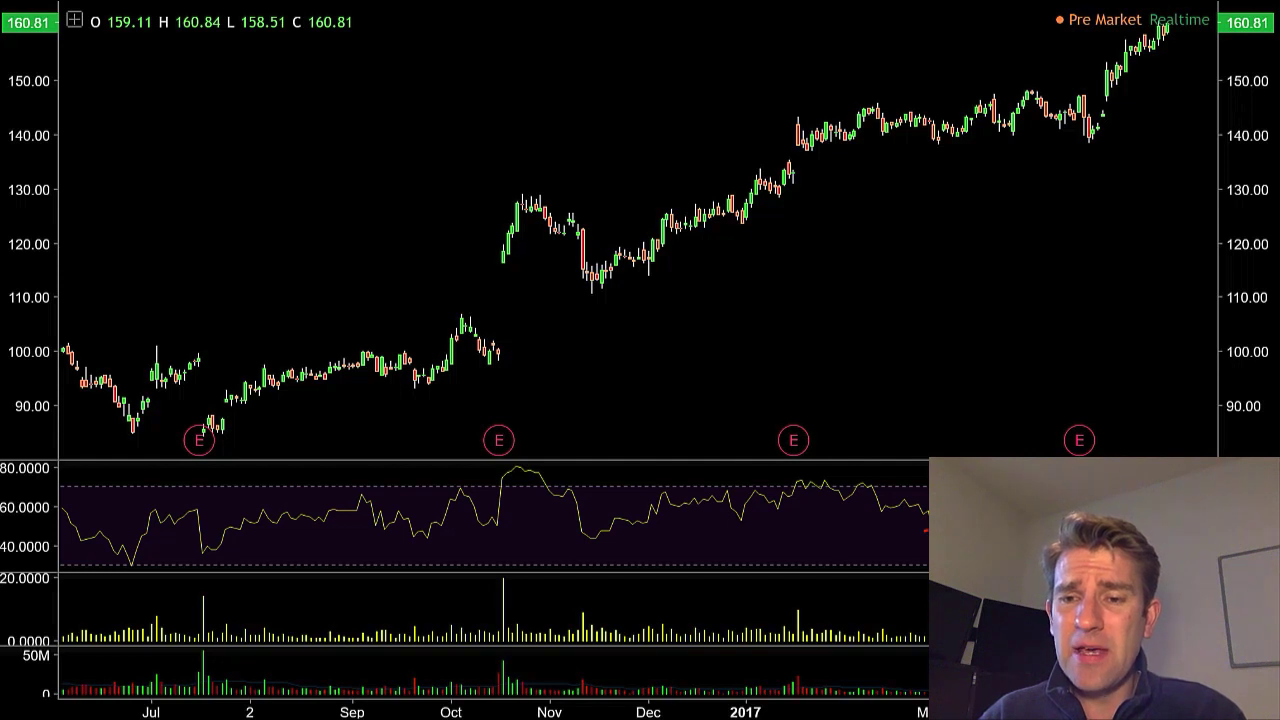
mouse_move(650, 322)
left_mouse_down()
mouse_move(804, 280)
mouse_move(962, 210)
left_mouse_up()
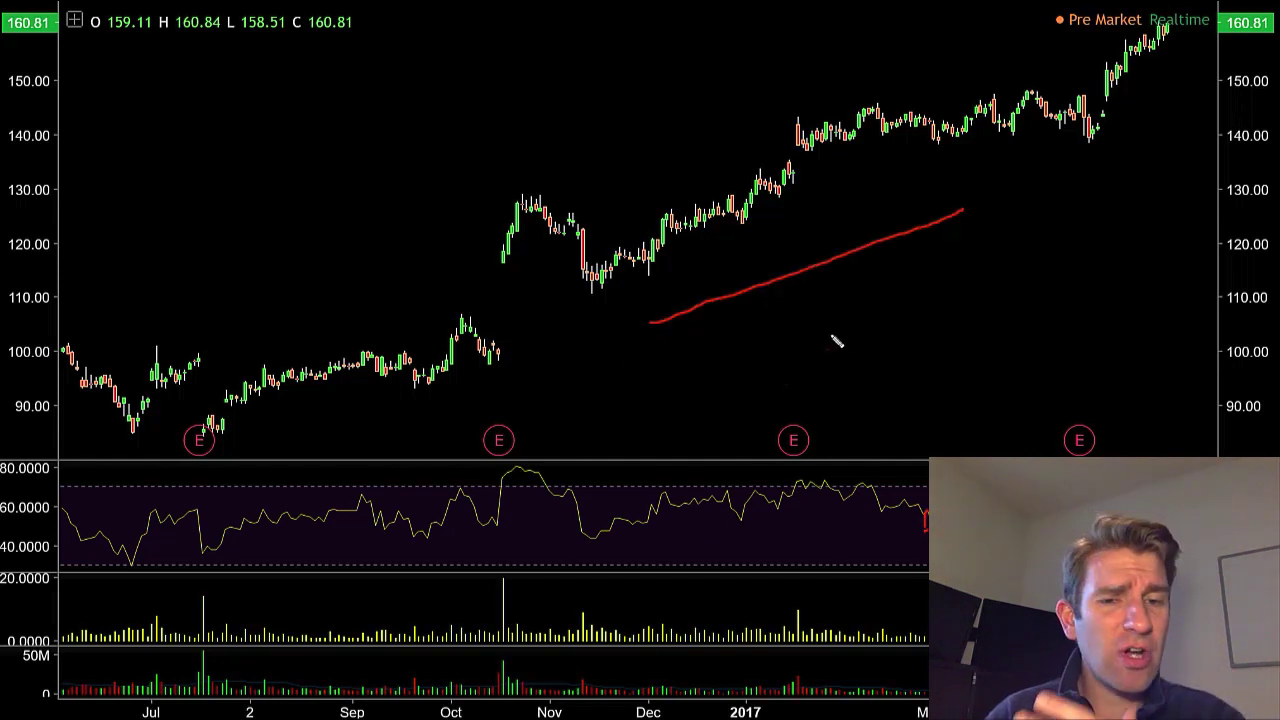
left_click_drag(371, 534, 672, 532)
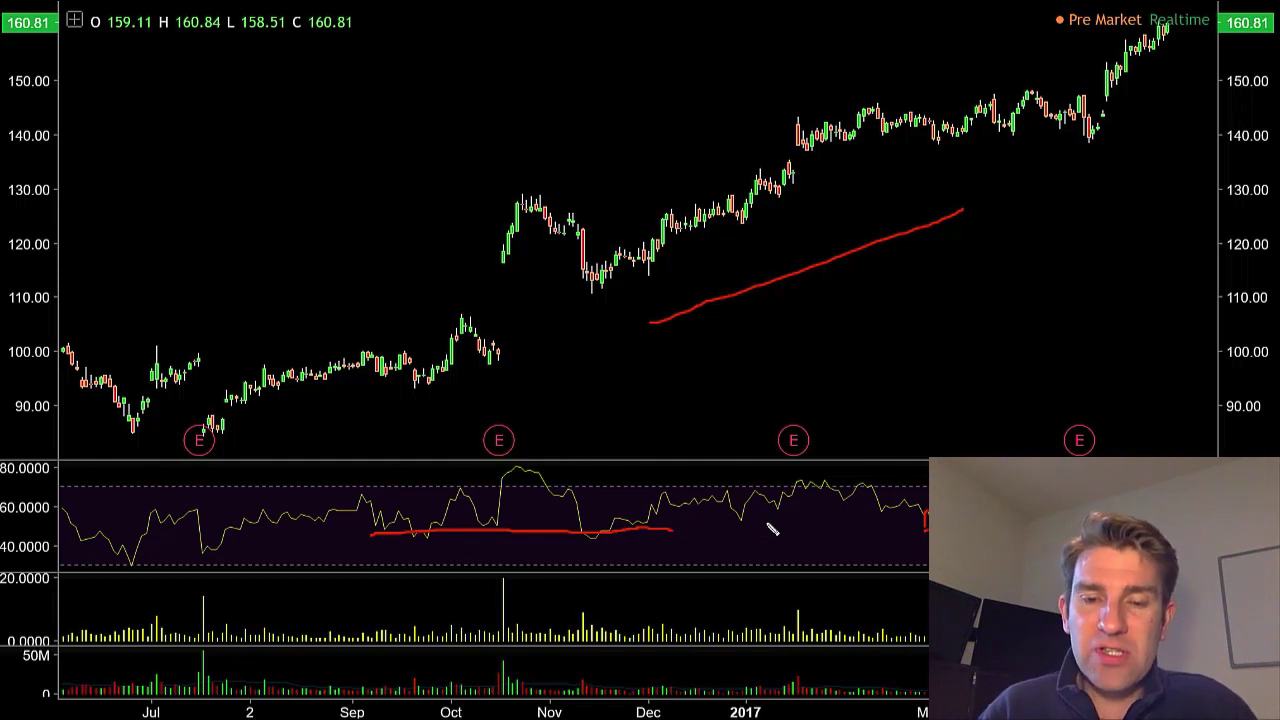
key("Escape")
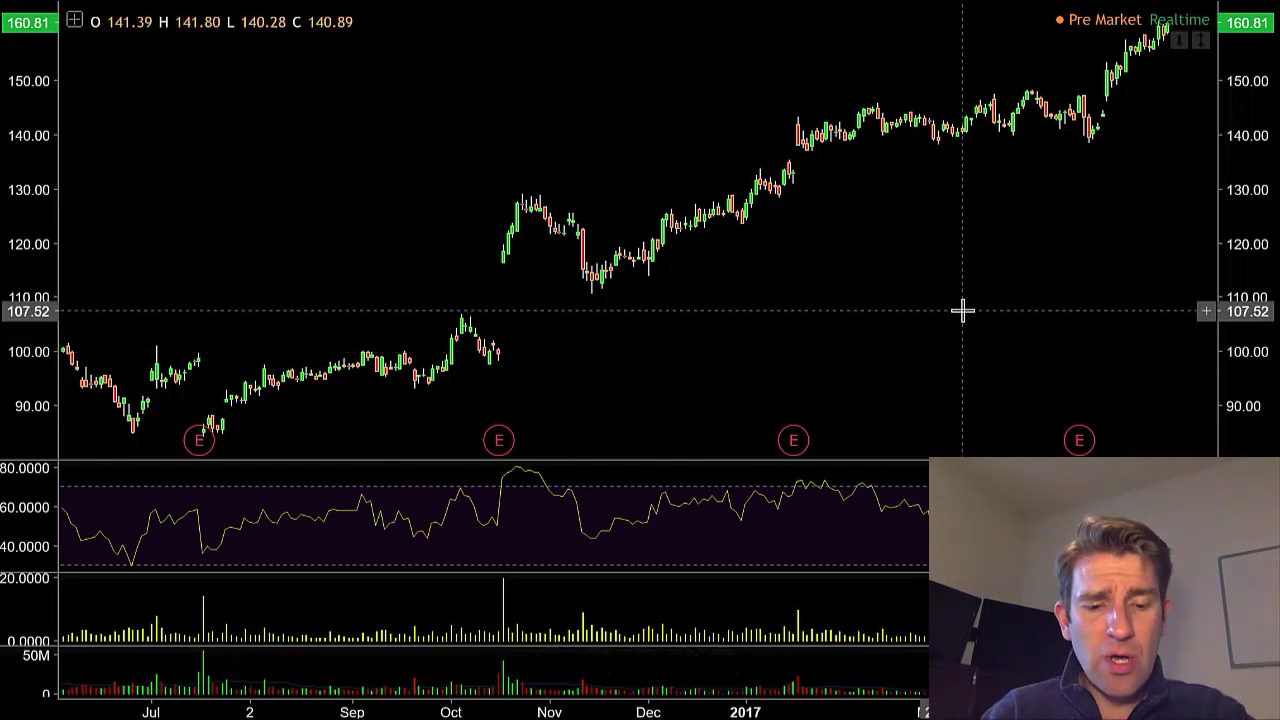
Step: Load the USOIL chart and zoom out to show 2016 through 2017
type("USOIL")
key("Return")
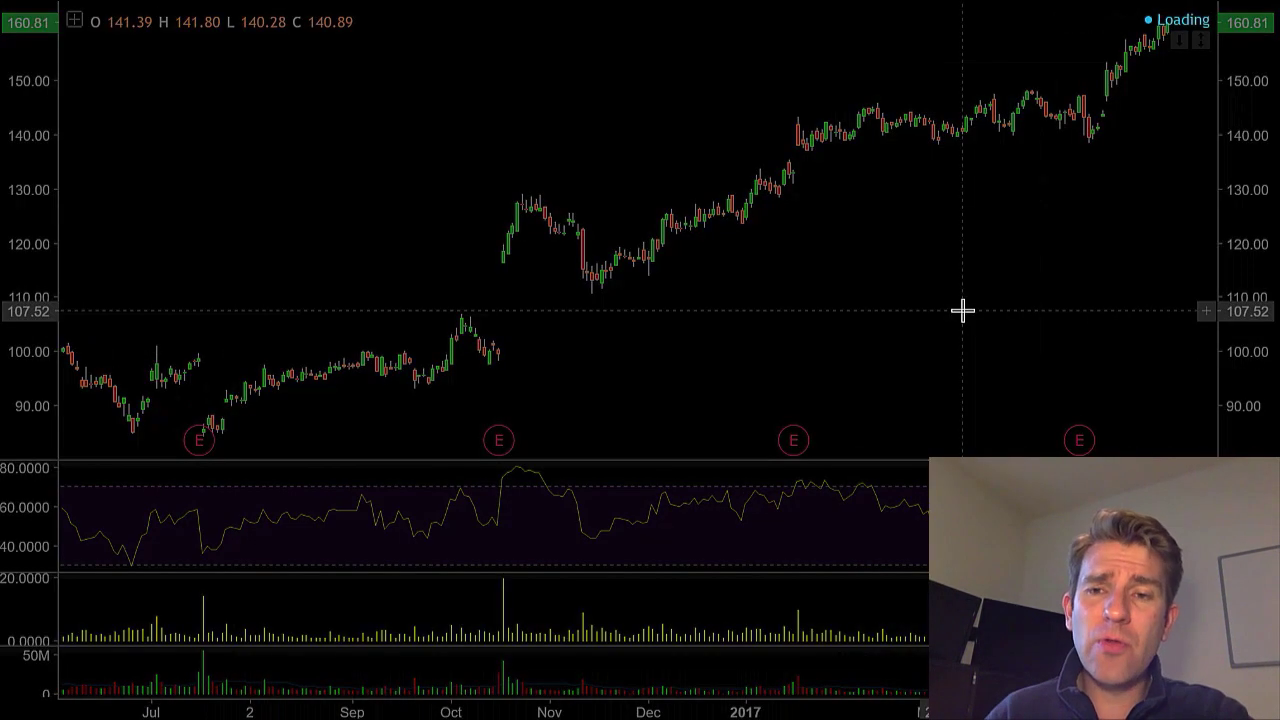
scroll(943, 343, "down", 5)
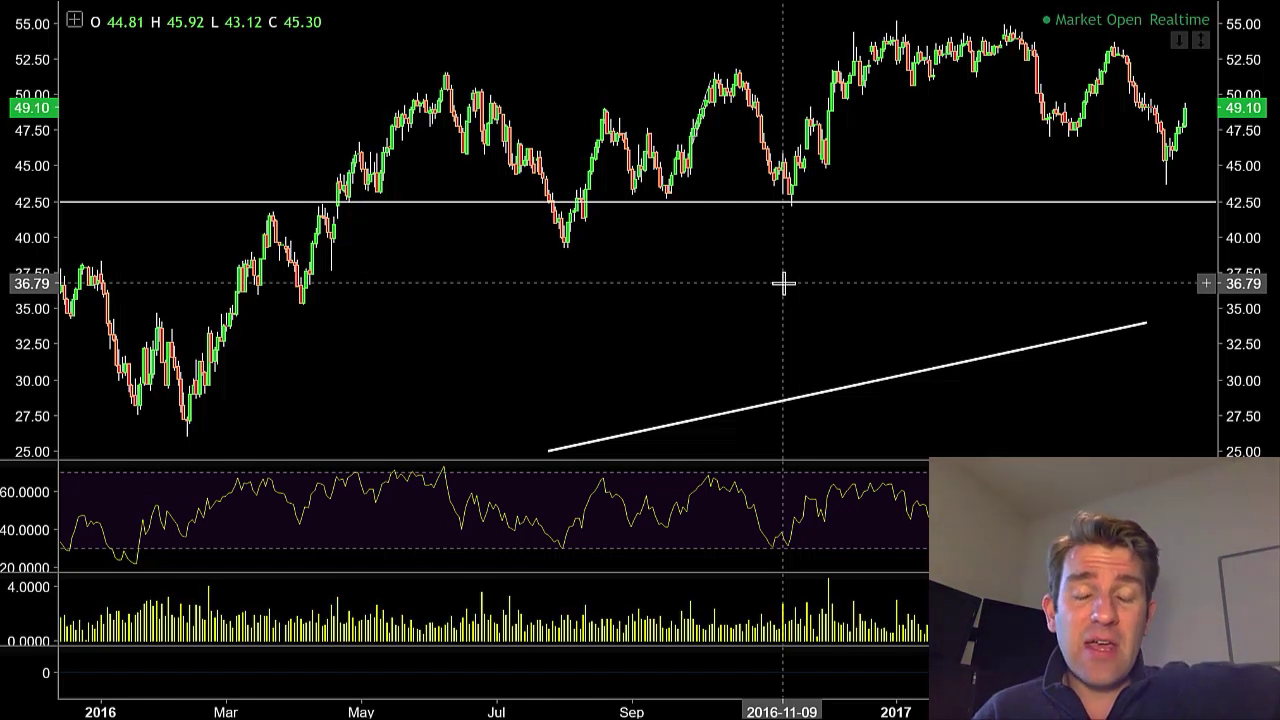
Step: Pan back to the 2014 decline and zoom in on June 2014 to early 2015
left_click_drag(572, 307, 985, 297)
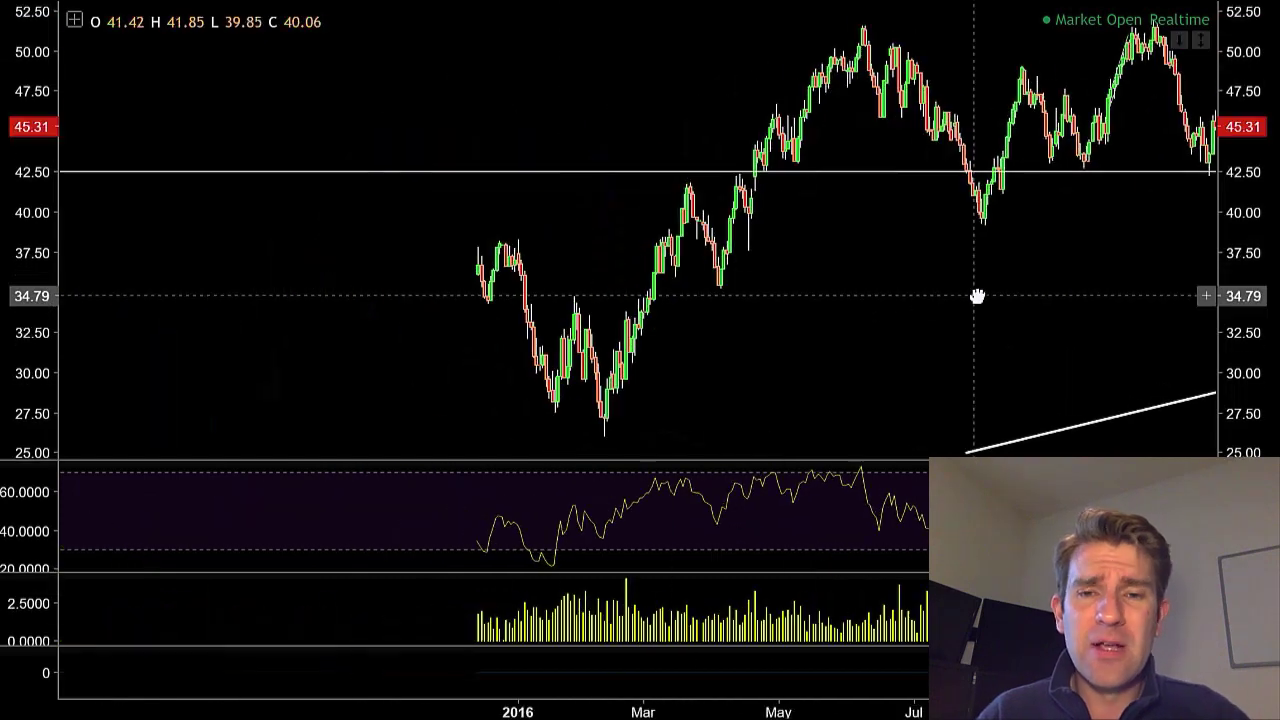
left_click_drag(461, 340, 614, 318)
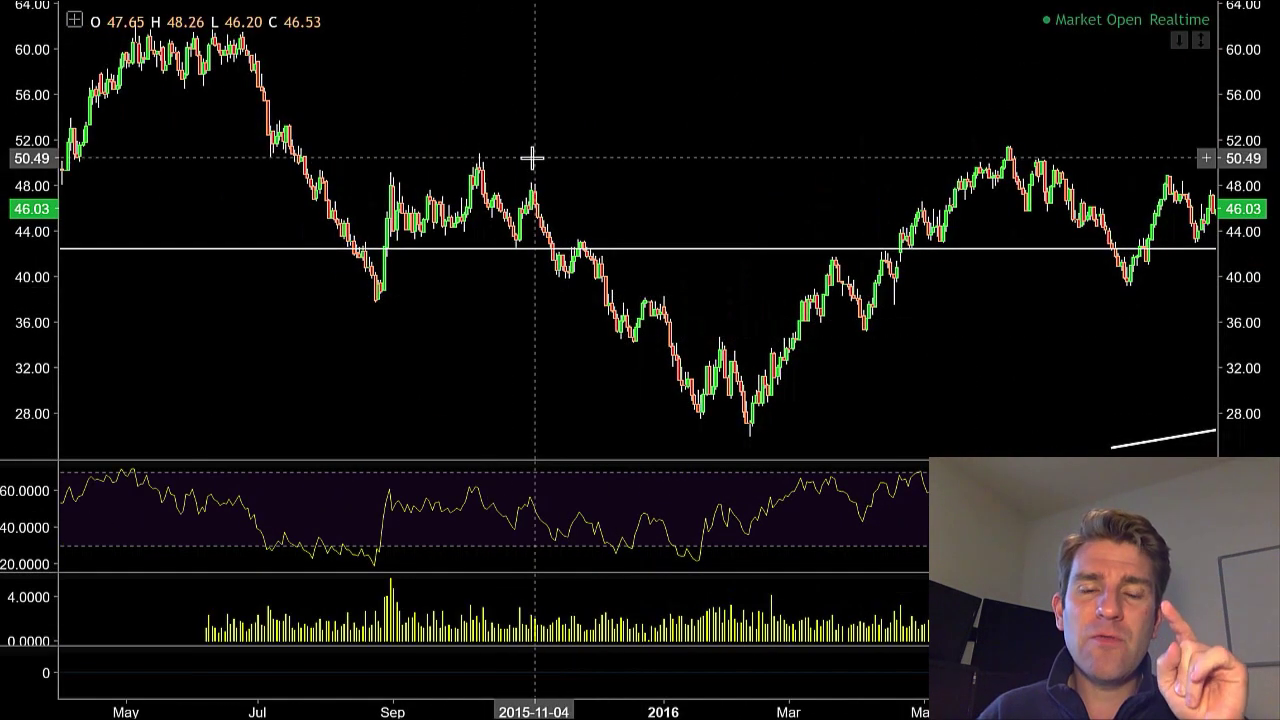
left_click_drag(270, 352, 803, 340)
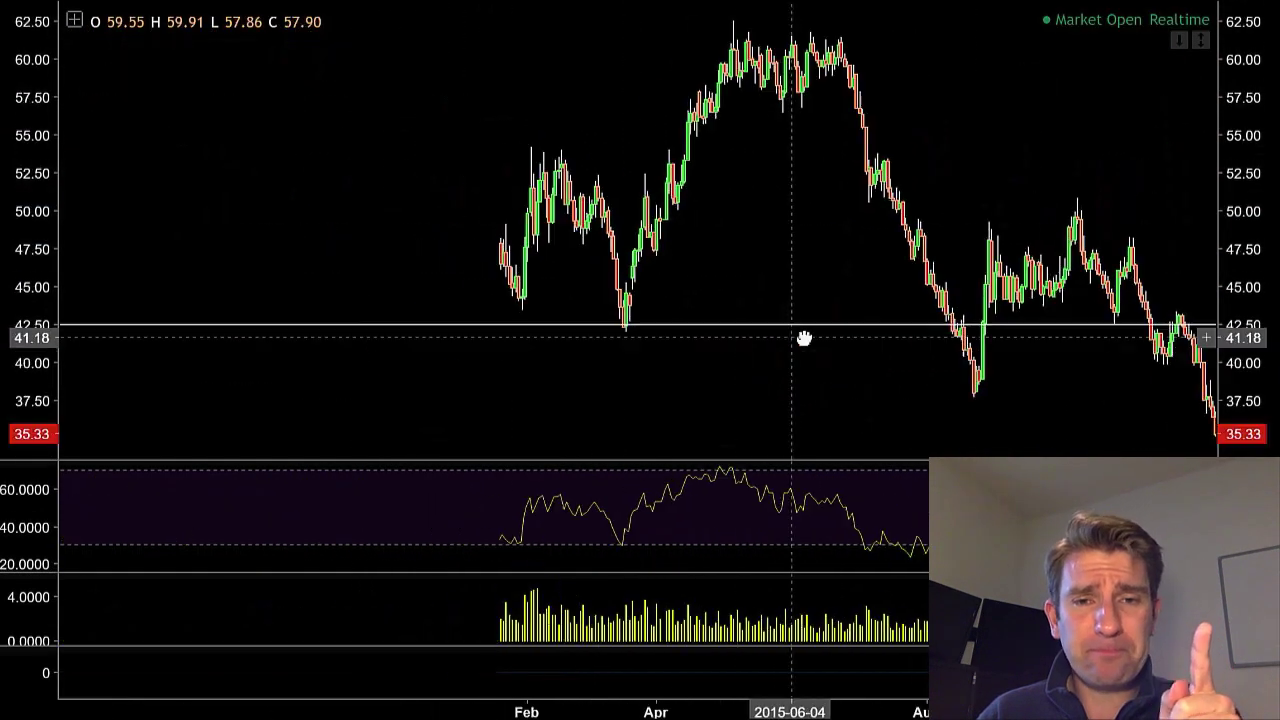
left_click_drag(495, 155, 817, 200)
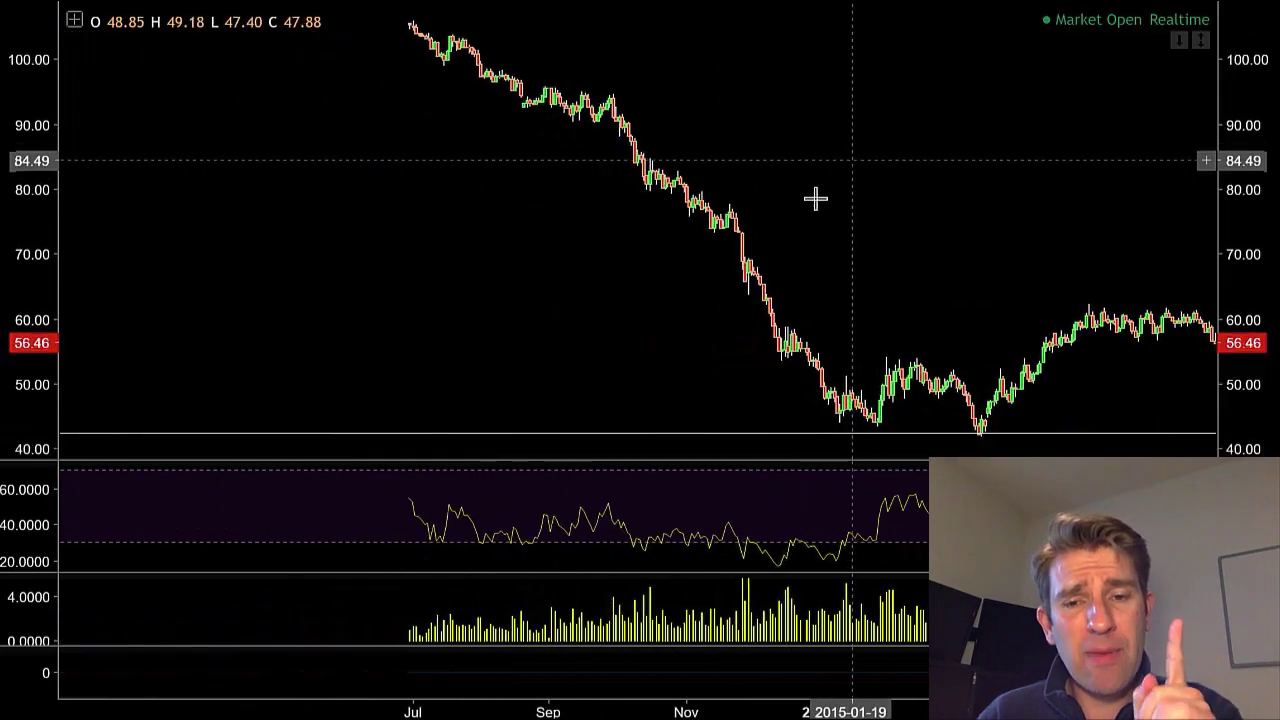
left_click_drag(443, 309, 488, 333)
scroll(480, 303, "up", 4)
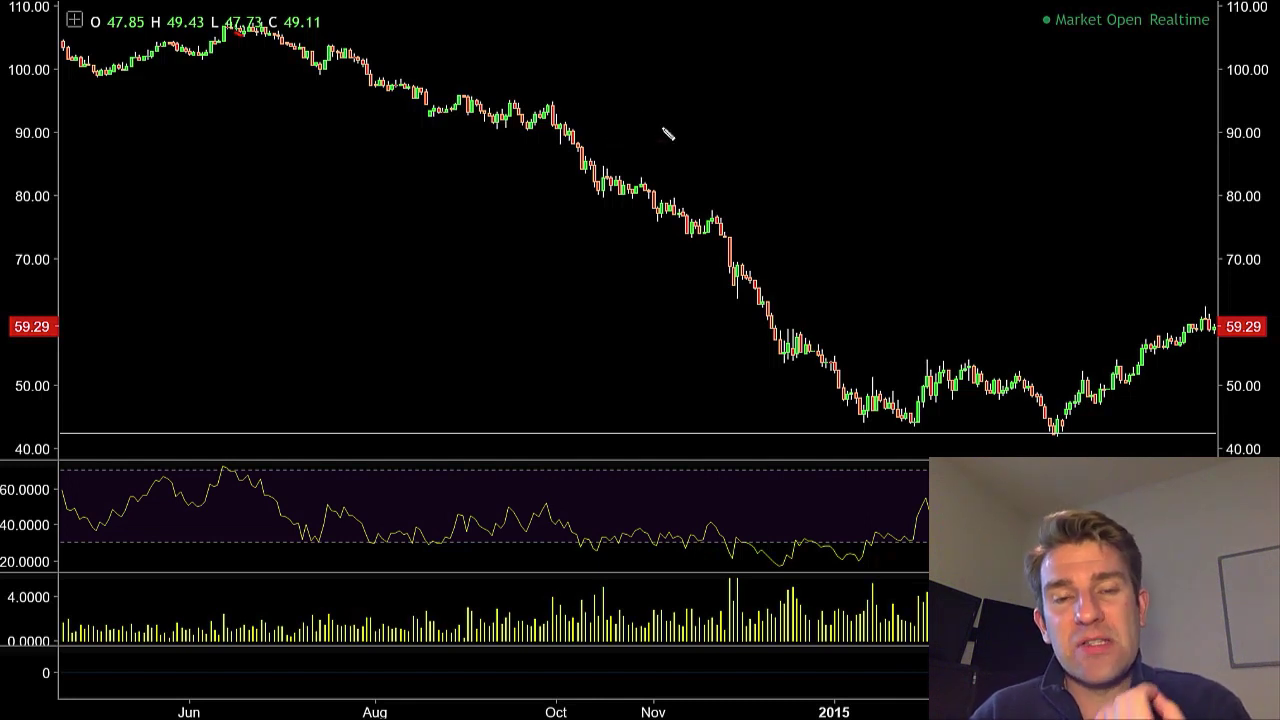
mouse_move(604, 56)
left_mouse_down()
mouse_move(702, 93)
mouse_move(782, 181)
mouse_move(850, 140)
left_mouse_up()
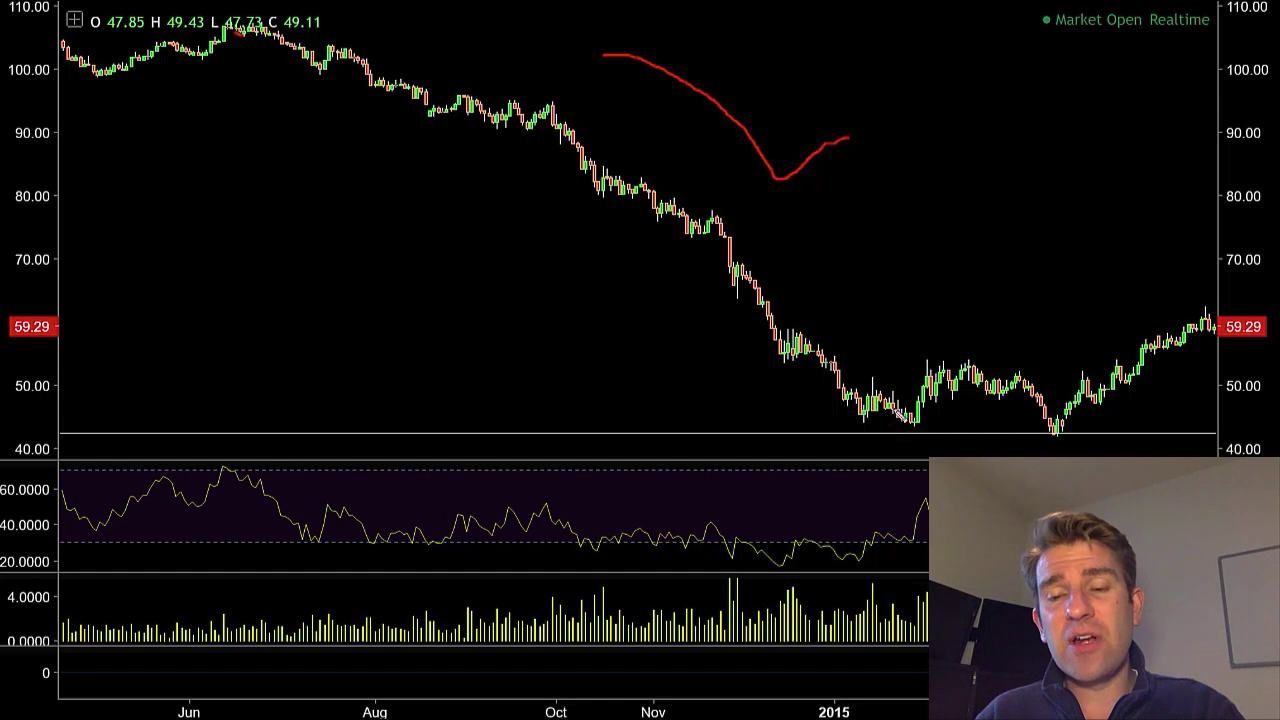
mouse_move(580, 541)
left_mouse_down()
mouse_move(894, 551)
mouse_move(791, 531)
mouse_move(606, 531)
mouse_move(588, 553)
left_mouse_up()
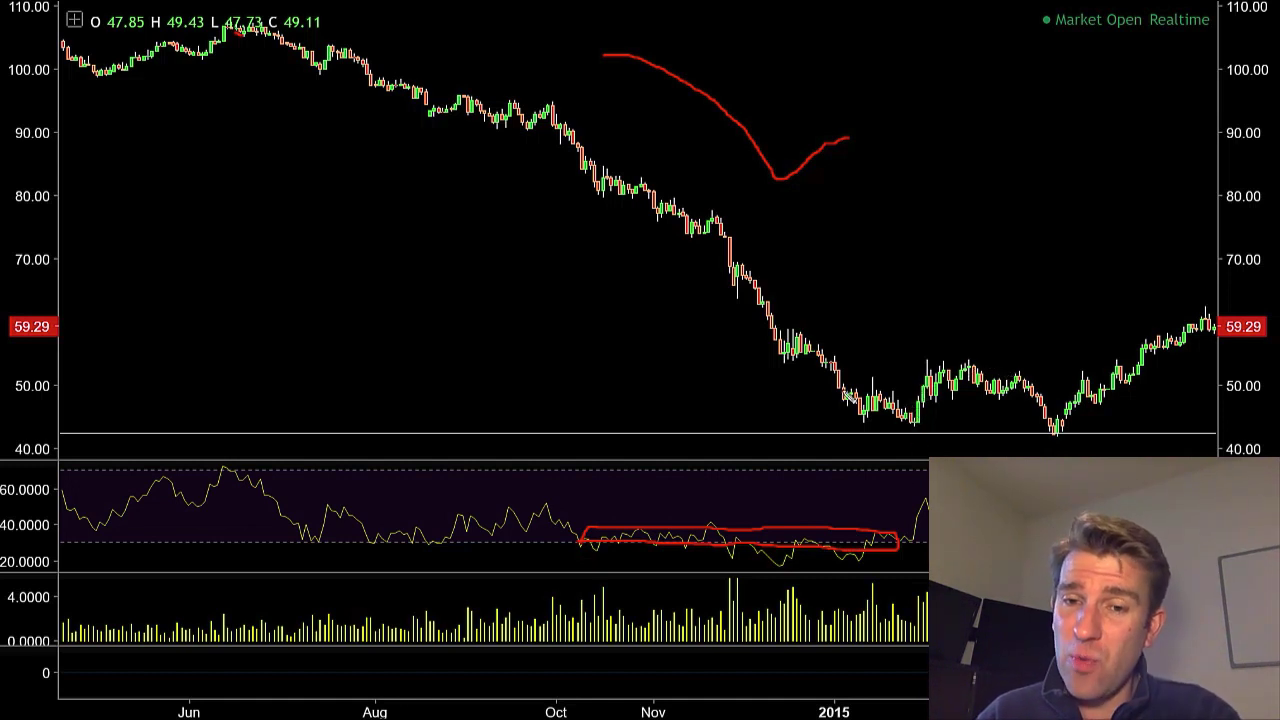
left_click_drag(768, 356, 842, 360)
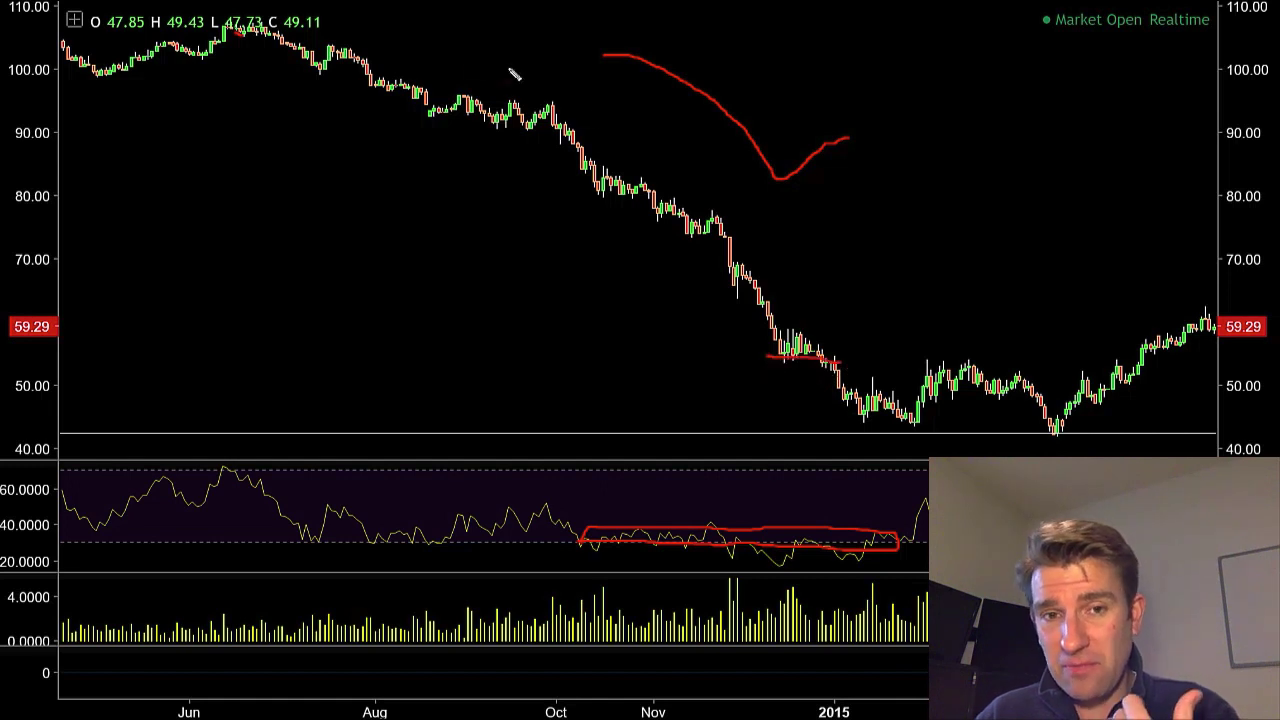
left_click_drag(463, 51, 903, 315)
mouse_move(917, 402)
left_mouse_down()
mouse_move(933, 387)
mouse_move(1020, 379)
mouse_move(1064, 424)
left_mouse_up()
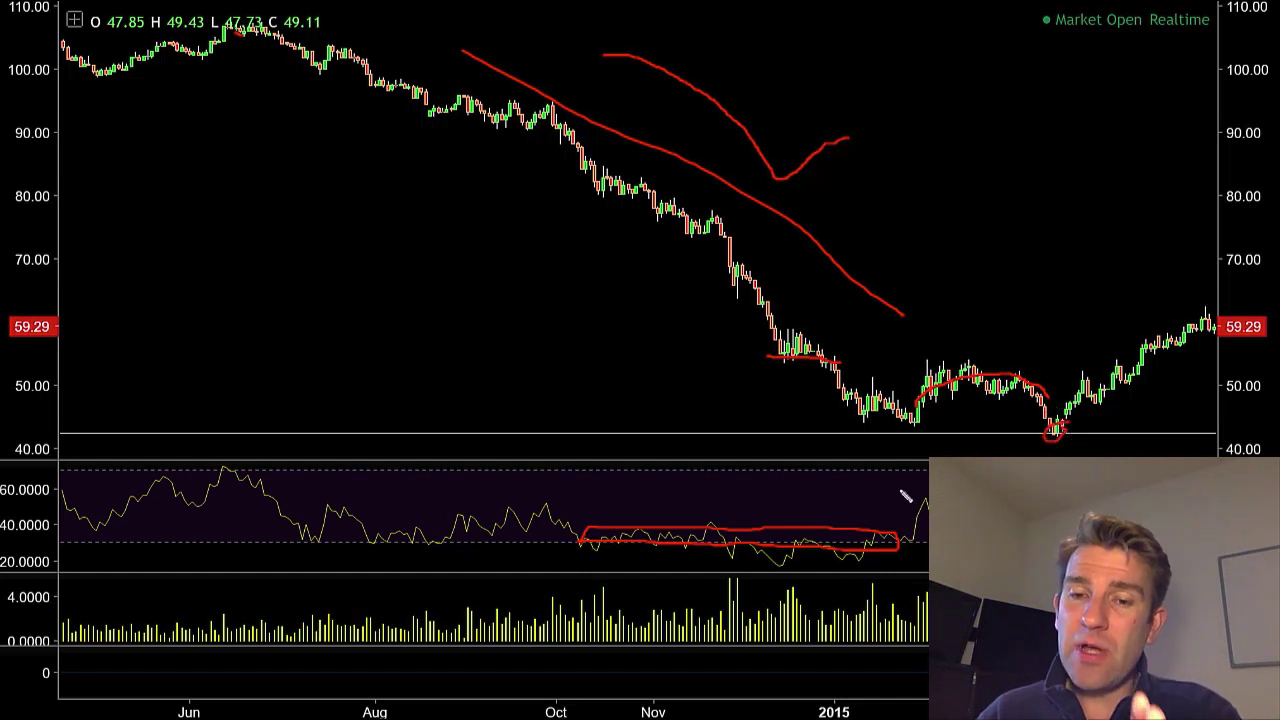
key("Escape")
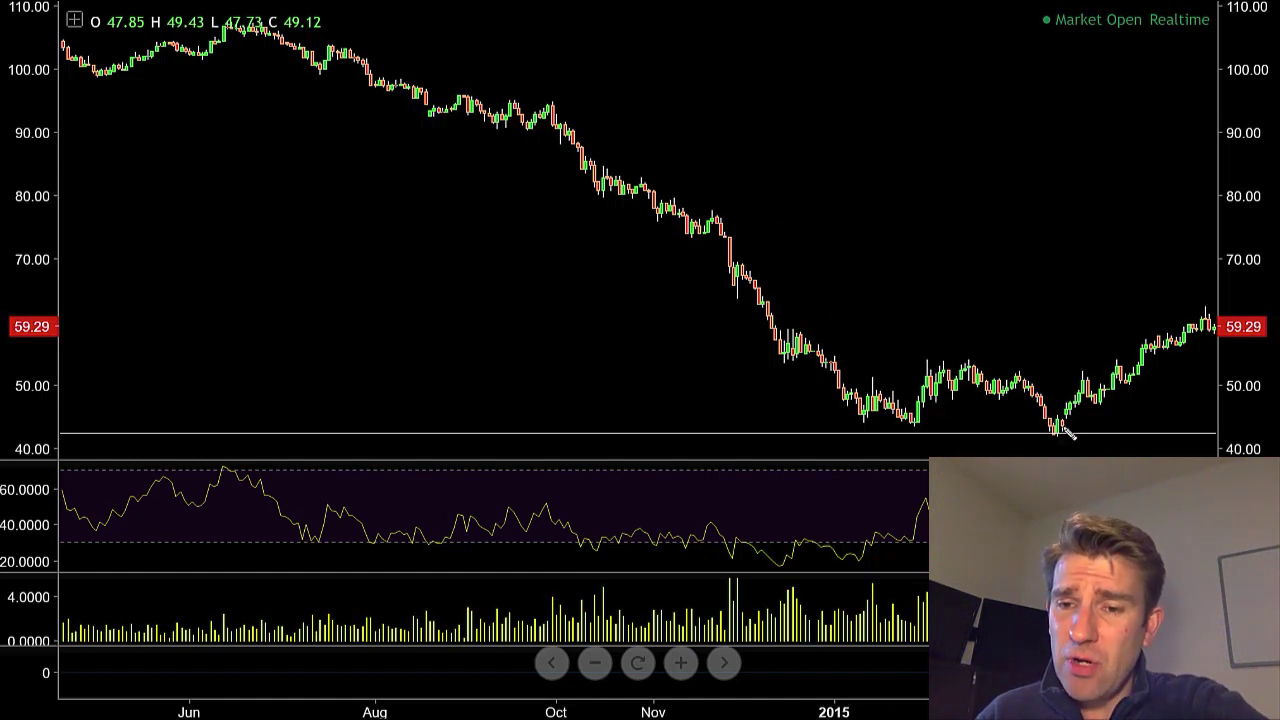
Step: Brush a thick circle around the low candle on the 42.50 line and underline the rising RSI lows
left_click_drag(1064, 426, 1066, 428)
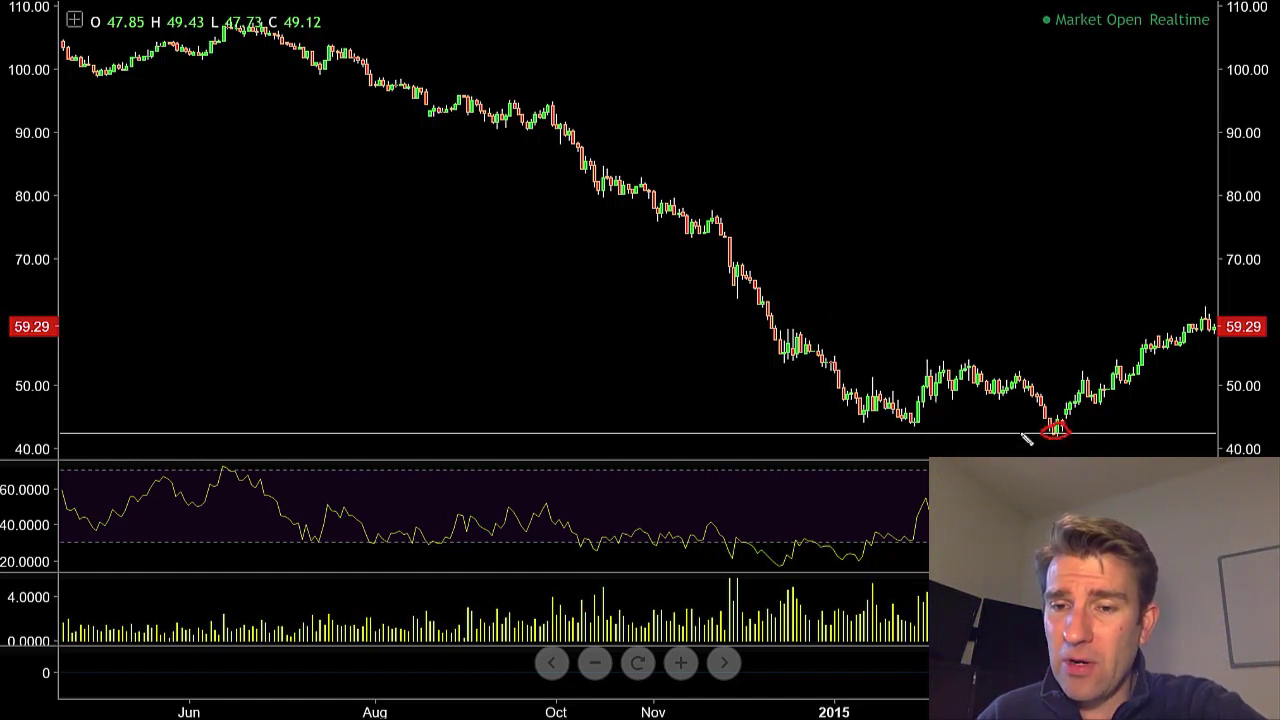
left_click_drag(842, 562, 928, 555)
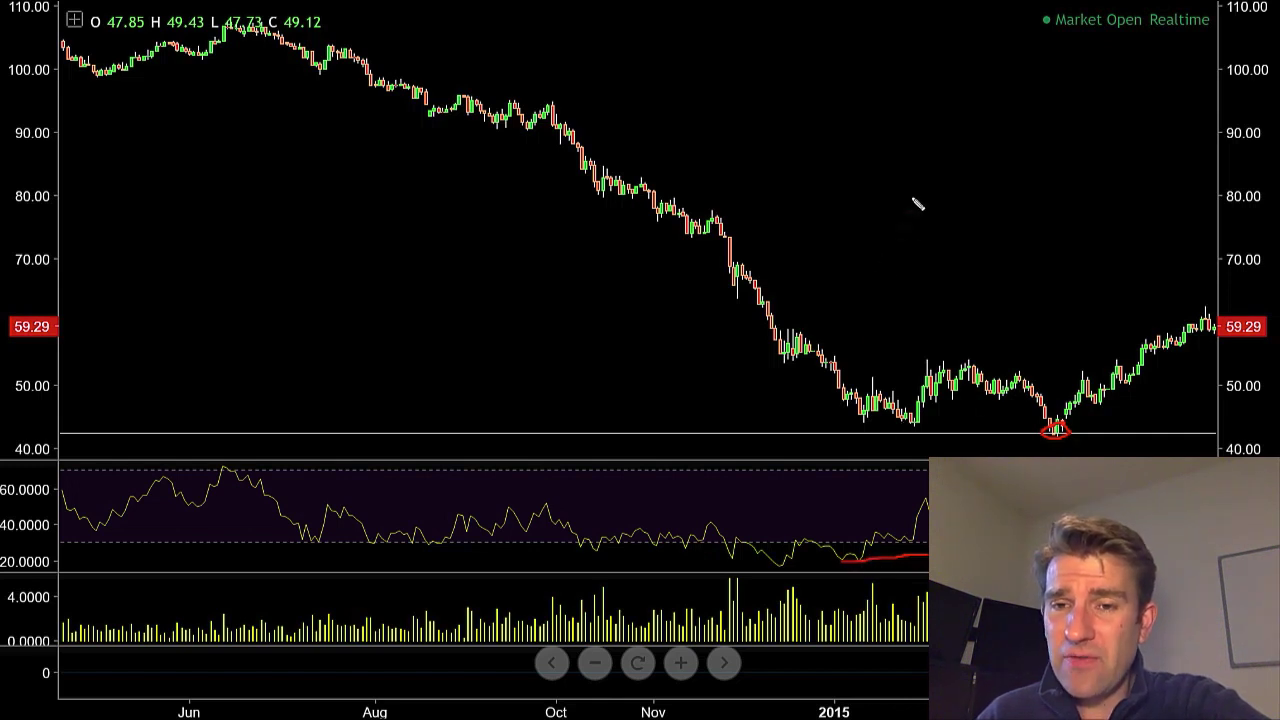
left_click_drag(1068, 428, 1056, 430)
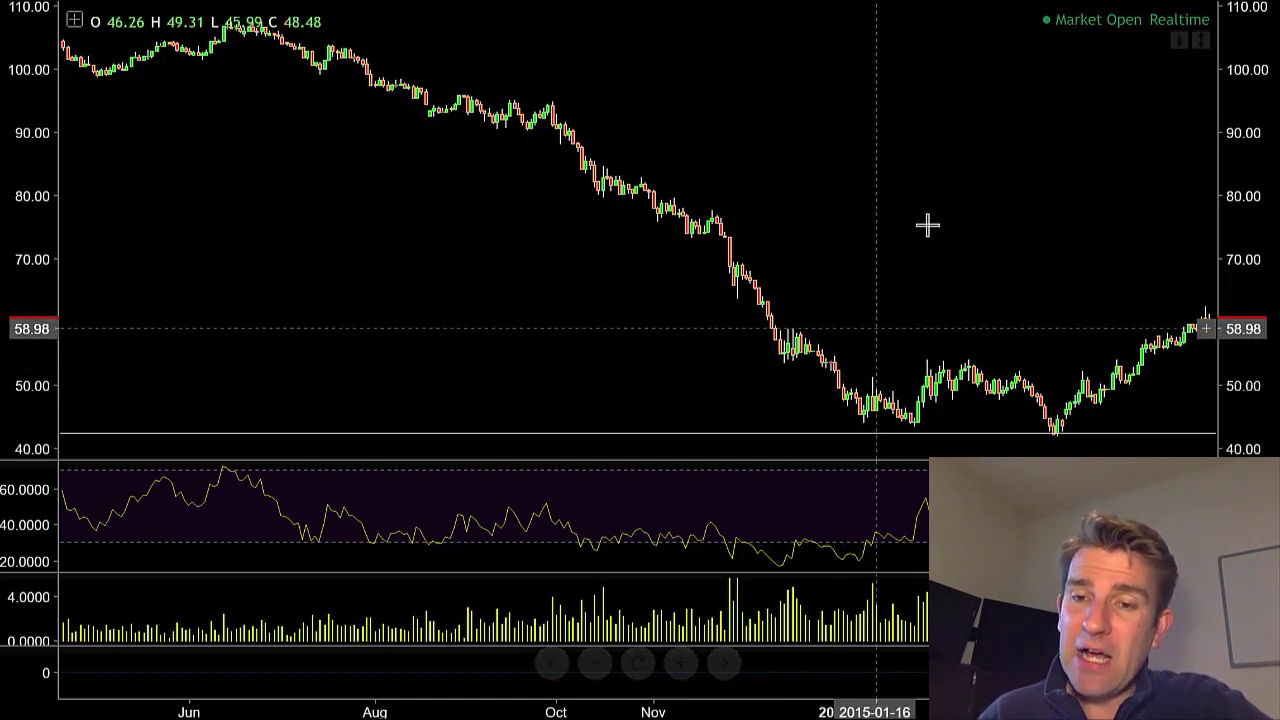
Step: Zoom out to earlier months and mark the January and March lows with brush lines and arrows
scroll(929, 223, "down", 3)
left_click_drag(929, 197, 841, 199)
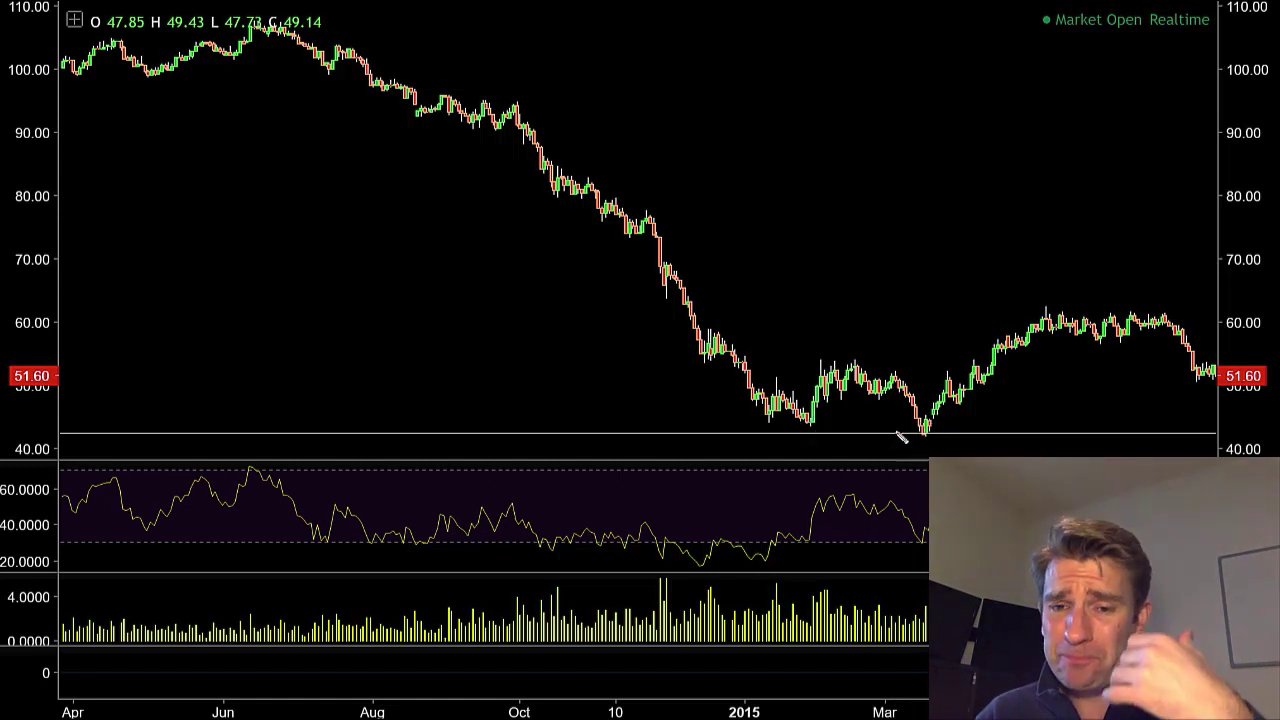
left_click_drag(793, 425, 820, 424)
left_click_drag(908, 427, 938, 427)
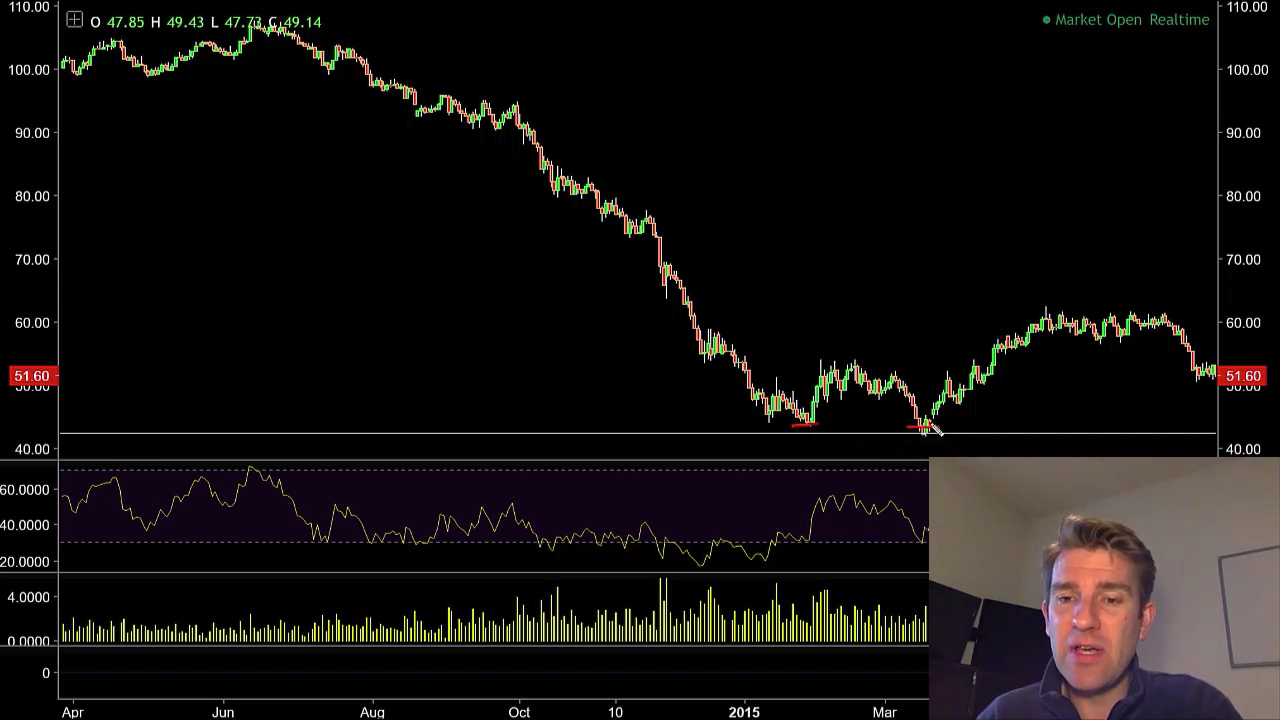
left_click_drag(768, 466, 799, 427)
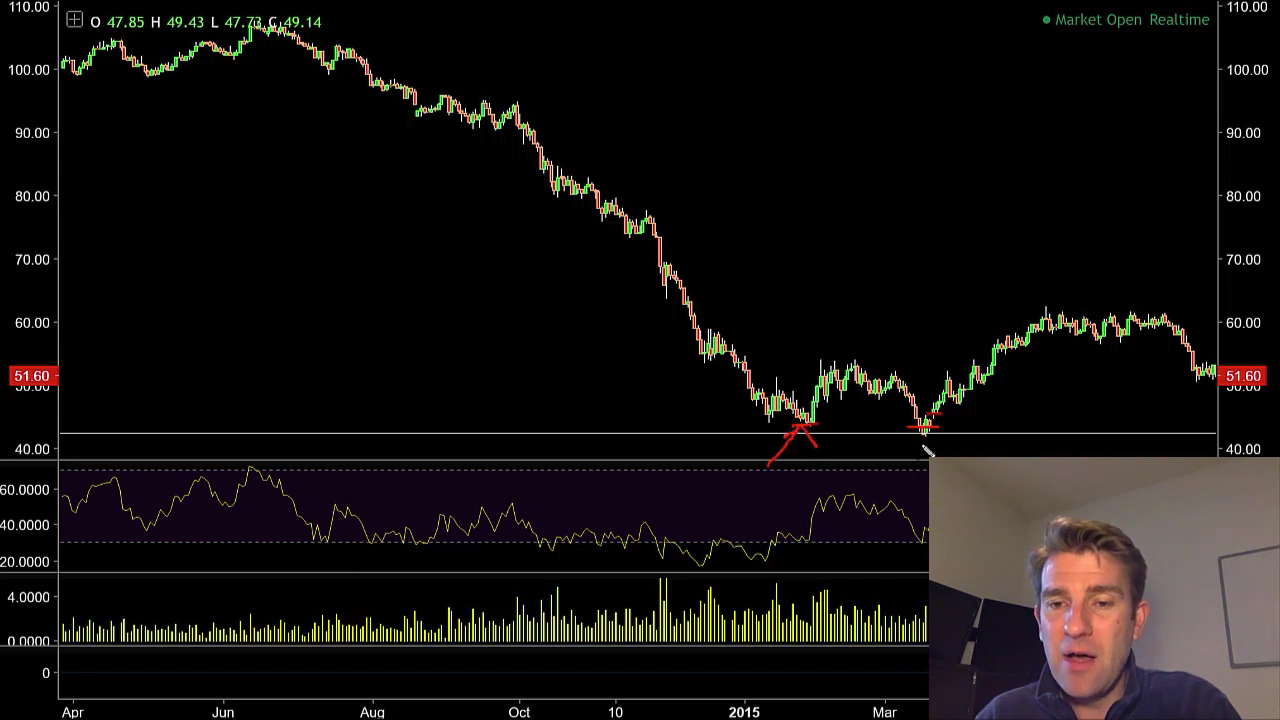
left_click_drag(912, 452, 930, 440)
Step: Mark the price level near 60, trace a rising RSI trend line, then clear all markups
left_click_drag(948, 318, 990, 322)
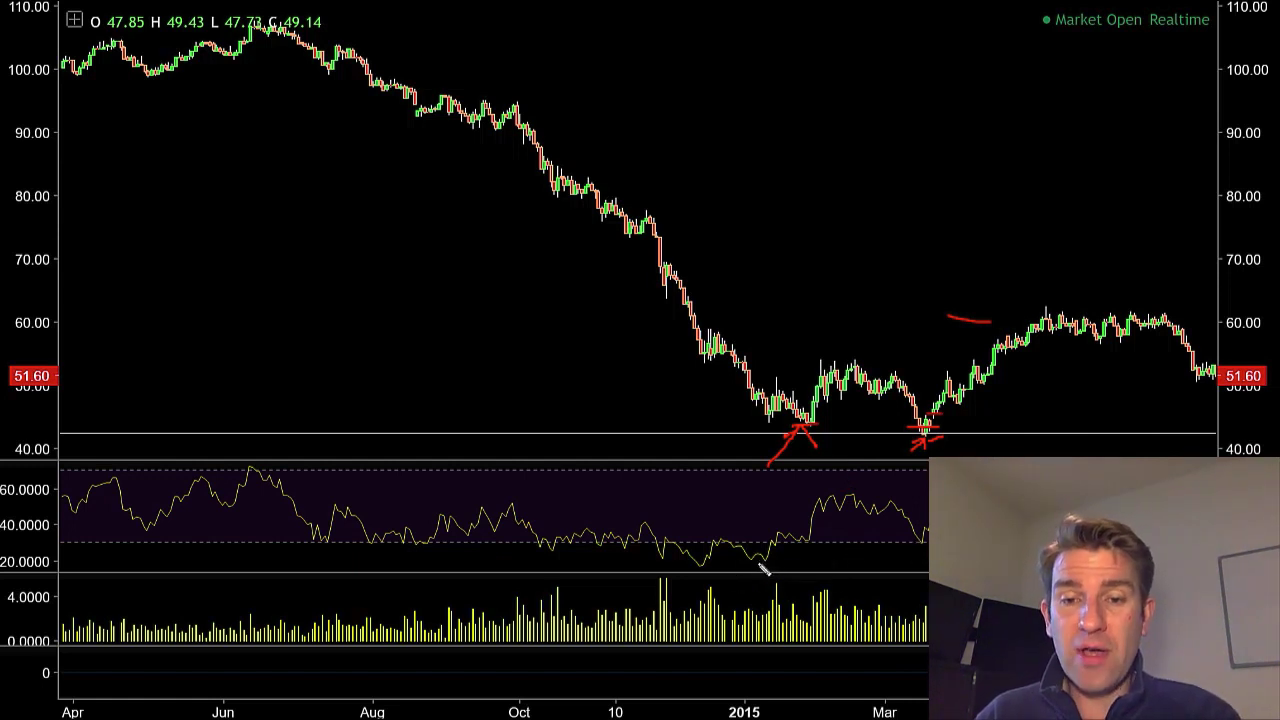
left_click_drag(746, 571, 926, 543)
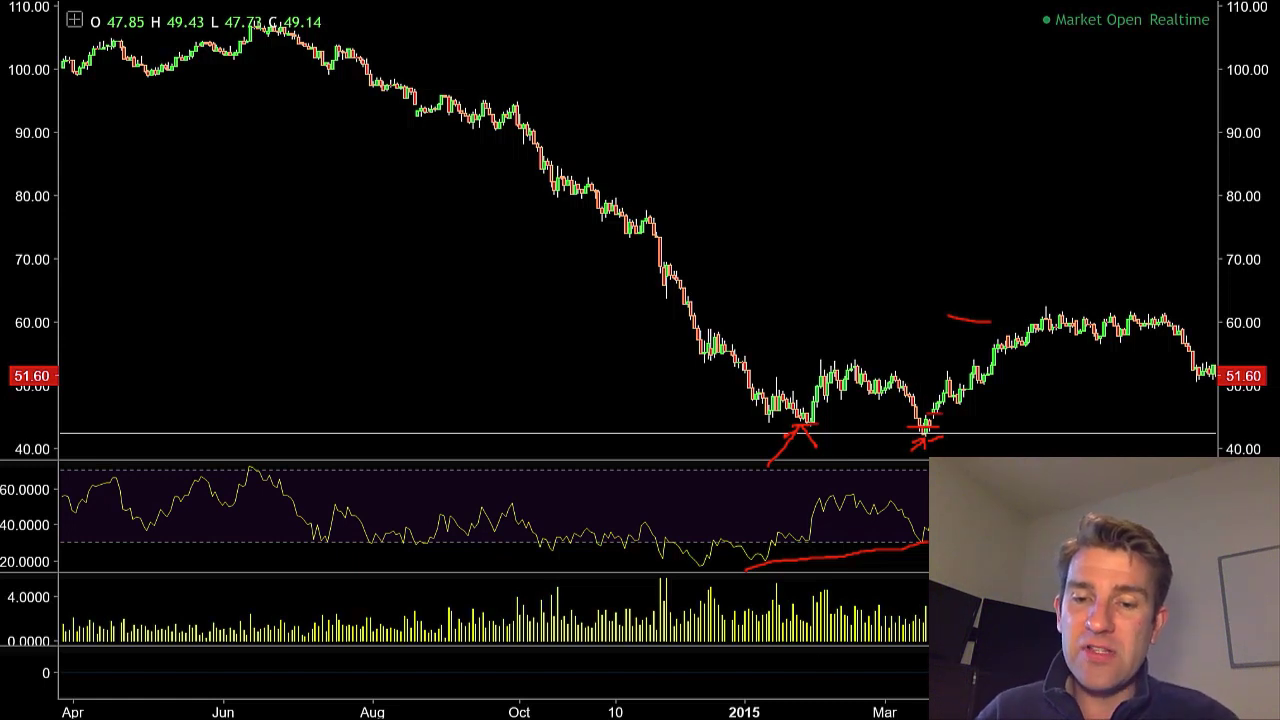
key("Escape")
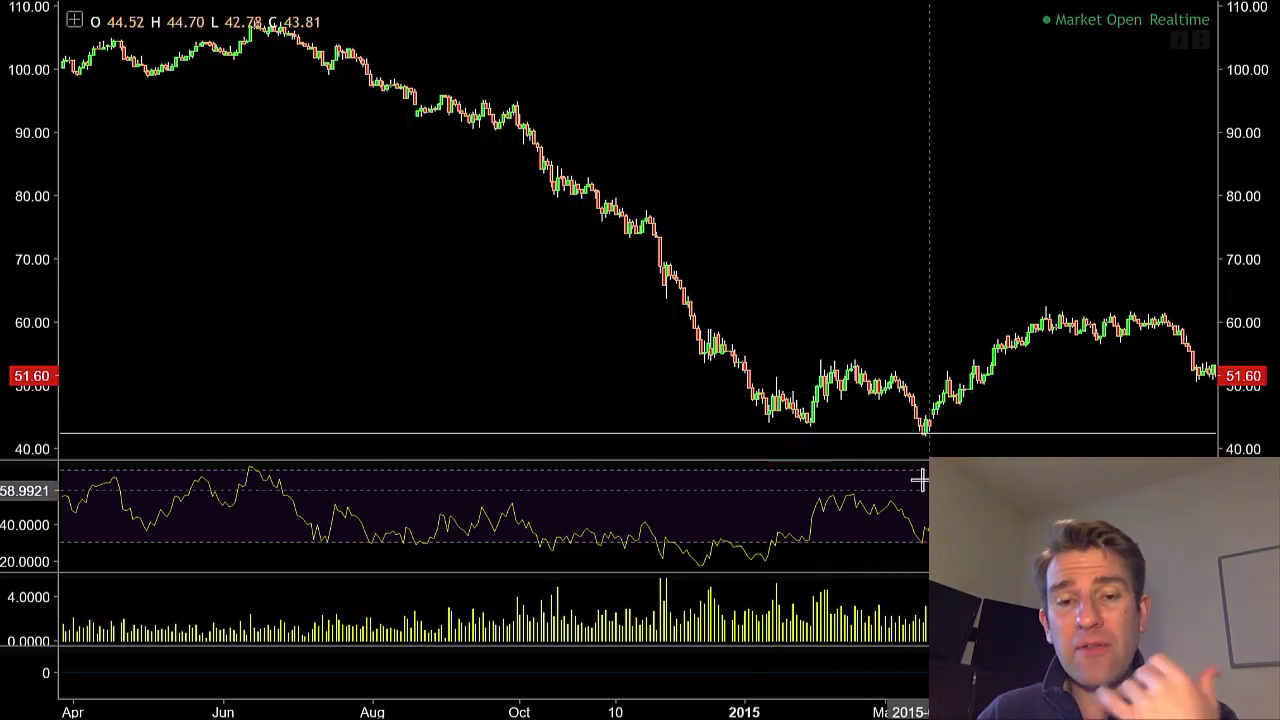